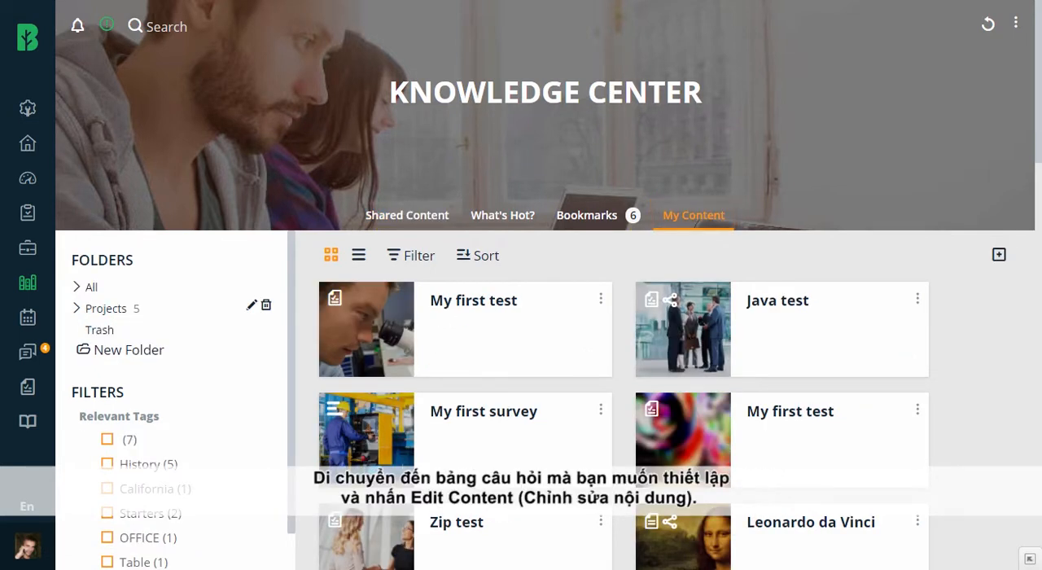
Open the "My first test" questionnaire with the microscope picture for editing and display its settings
left_click(600, 299)
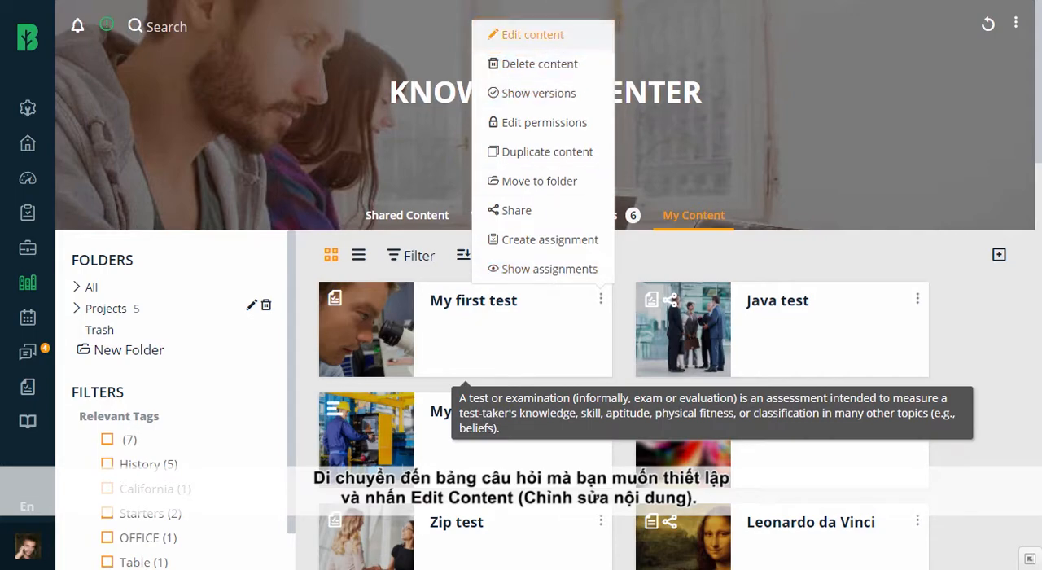
left_click(533, 35)
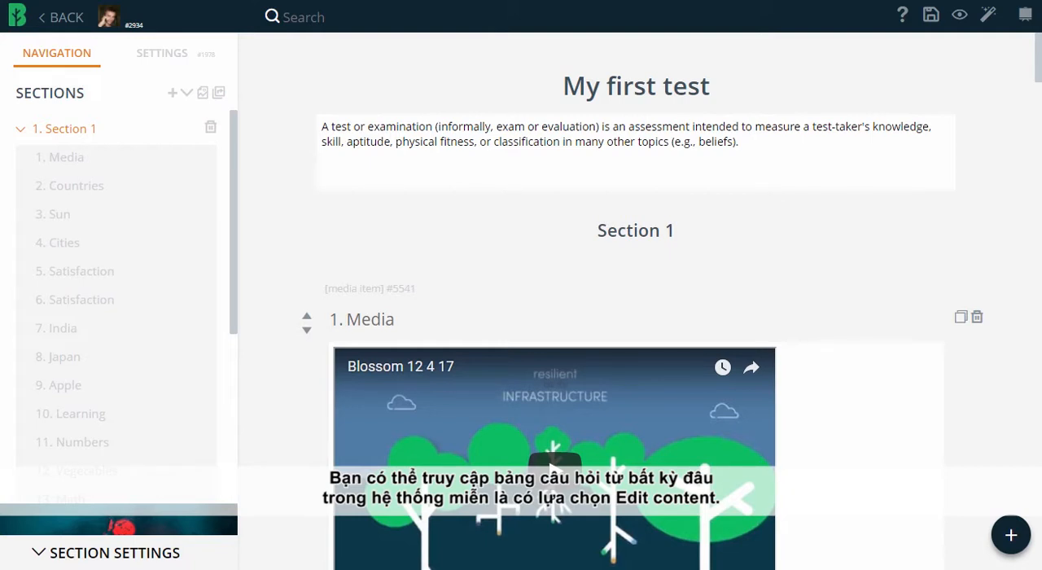
left_click(162, 53)
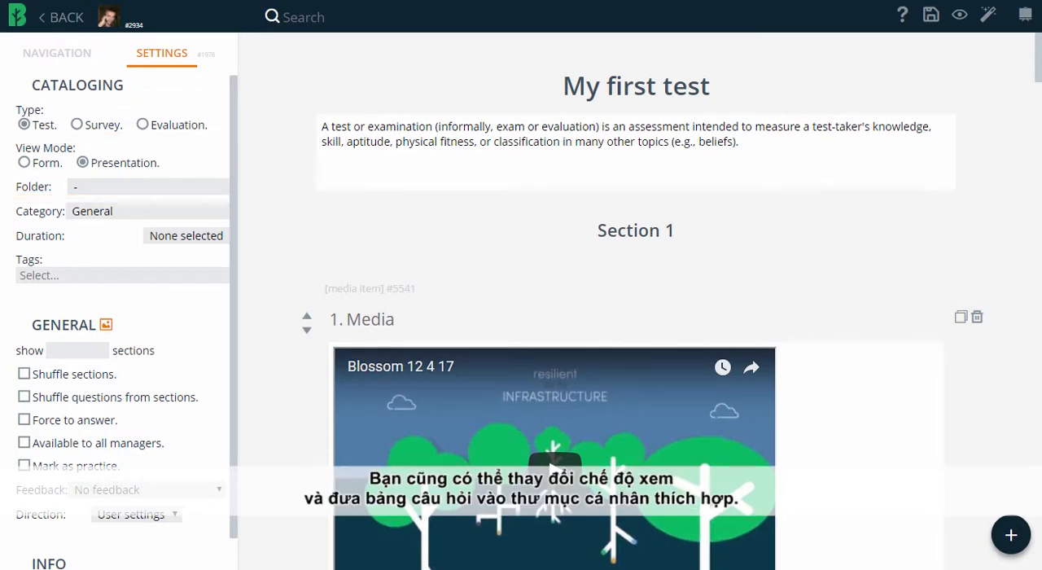
Assign the questionnaire to the Projects folder and add the Beginer tag
left_click(148, 186)
left_click(101, 218)
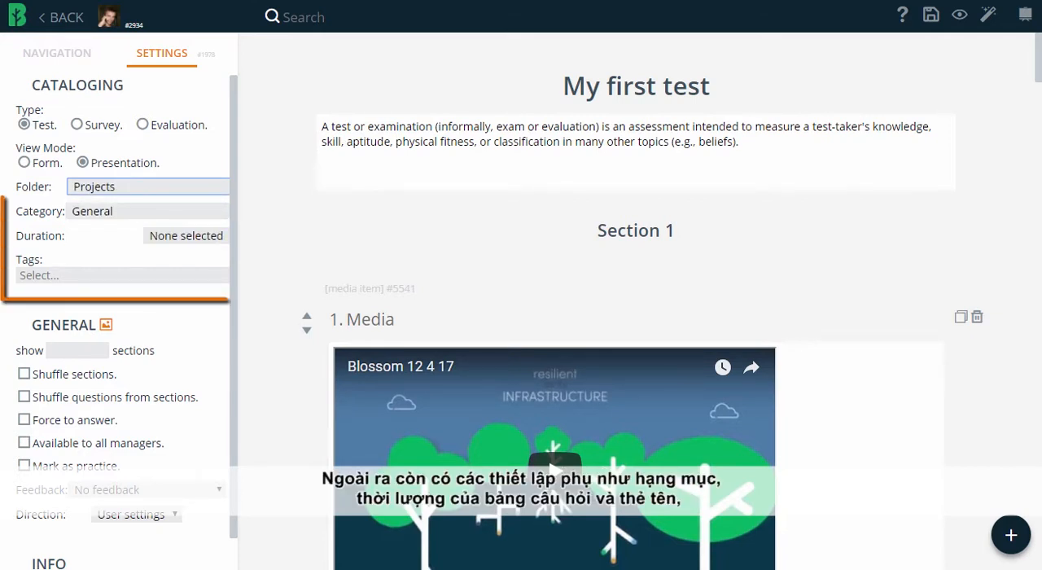
left_click(122, 276)
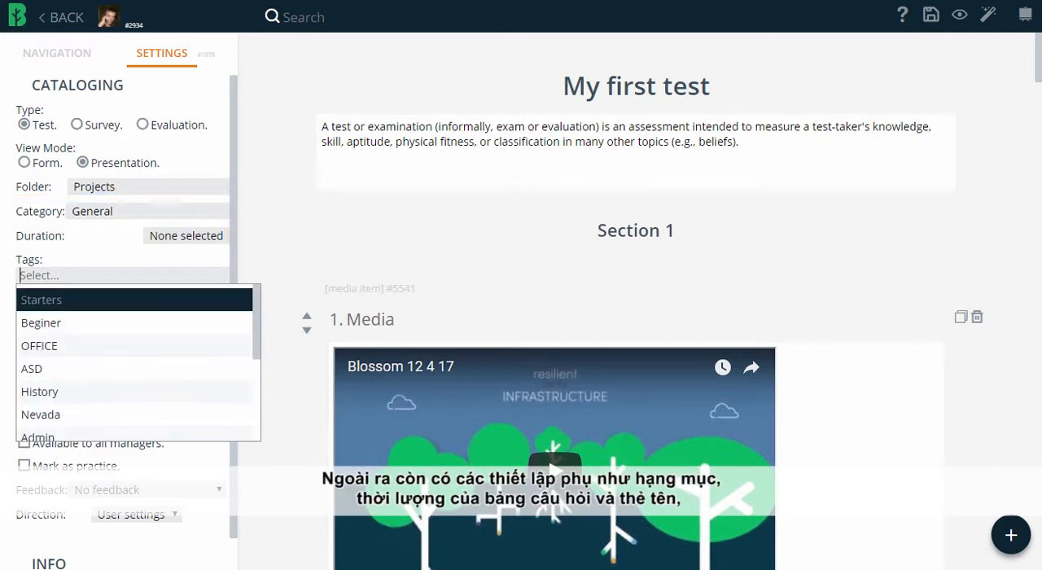
left_click(65, 323)
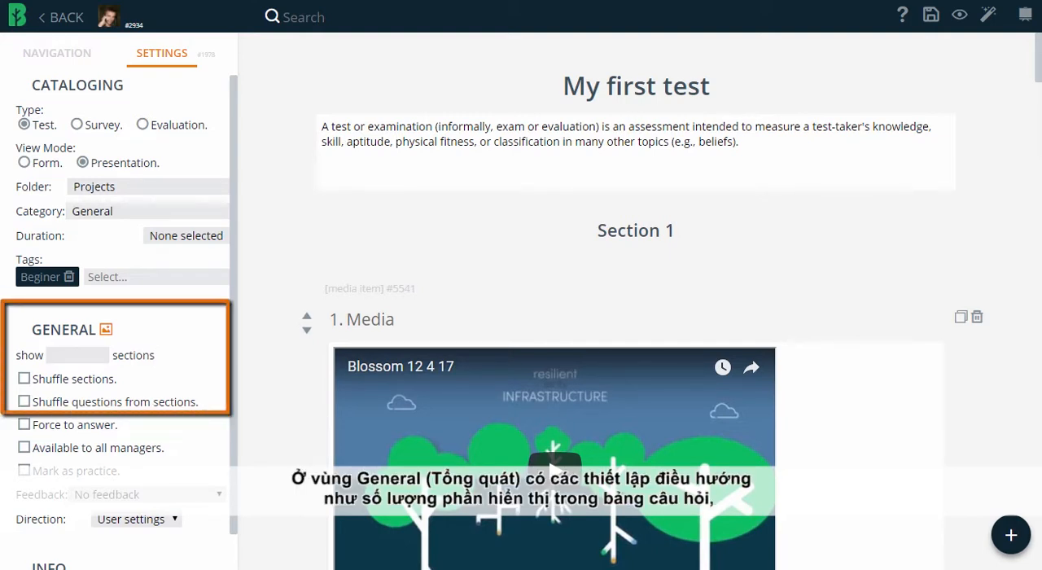
Set the questionnaire to show 2 sections, shuffling both the sections and the questions within them
left_click(73, 355)
left_click(99, 352)
left_click(100, 351)
left_click(24, 379)
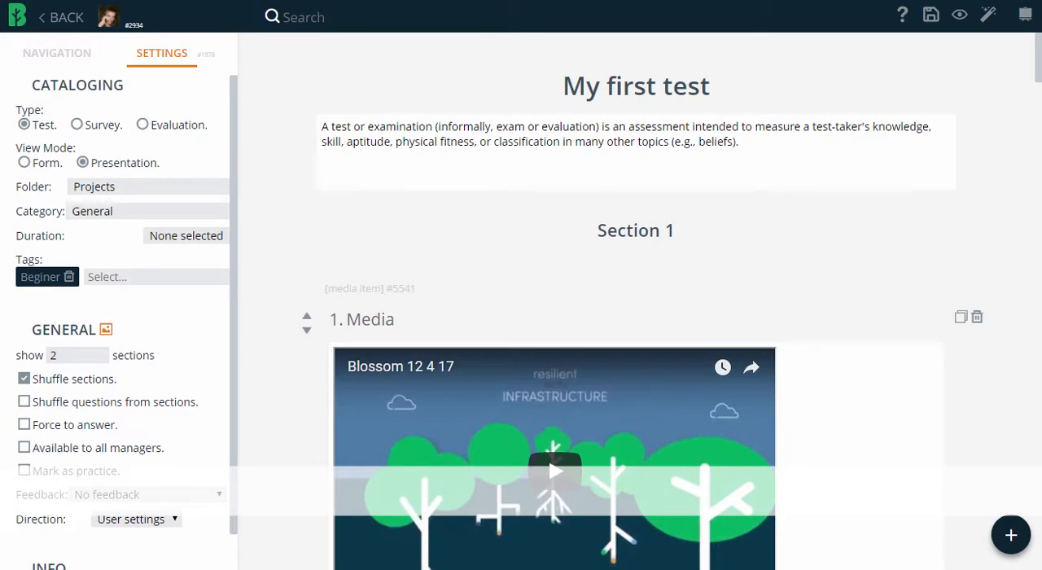
left_click(25, 402)
Enable Force to answer, Available to all managers and Mark as practice, with feedback set to True / false + Show info
left_click(25, 425)
left_click(24, 447)
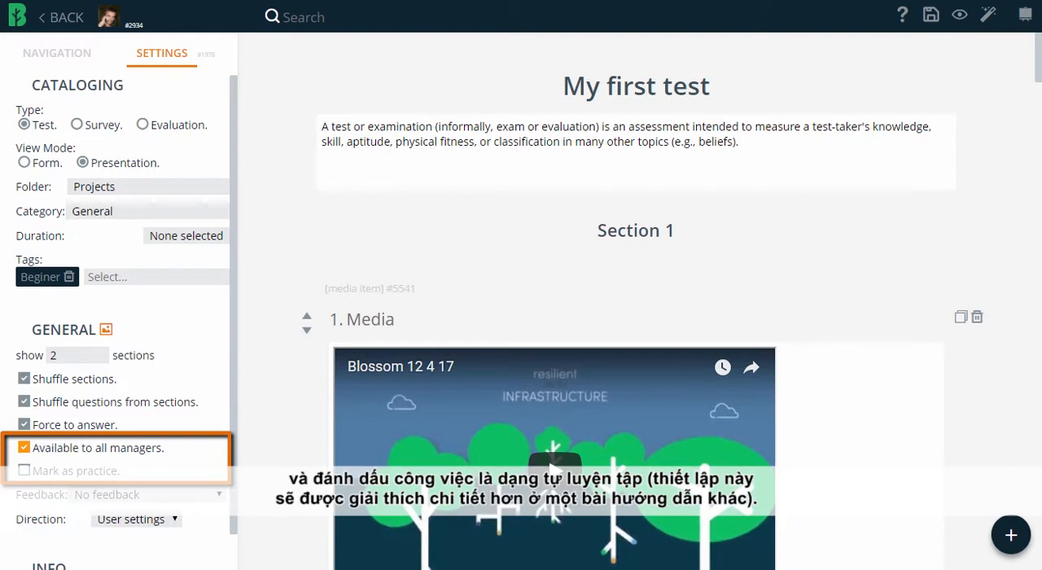
left_click(25, 469)
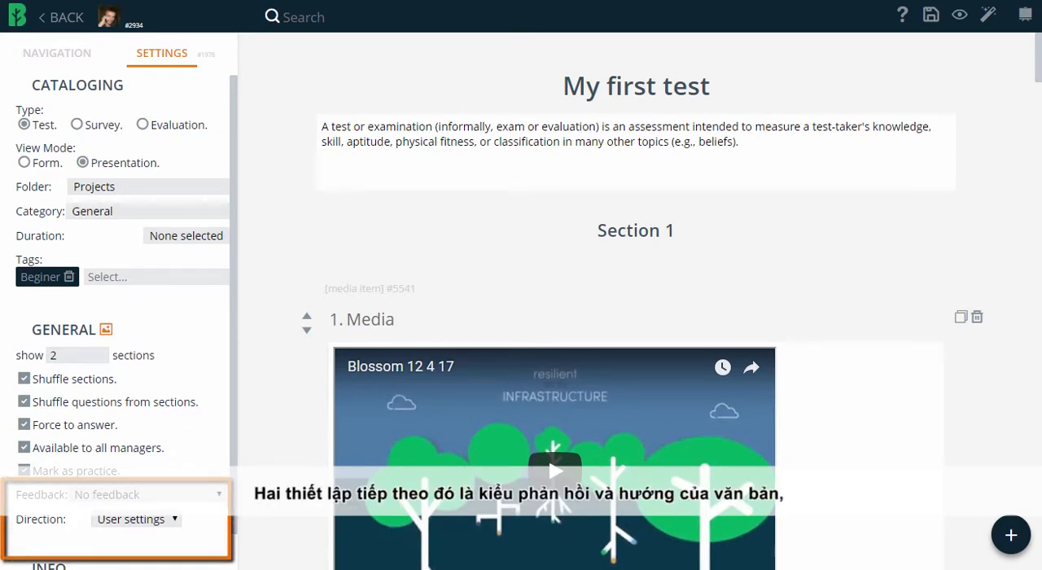
left_click(147, 494)
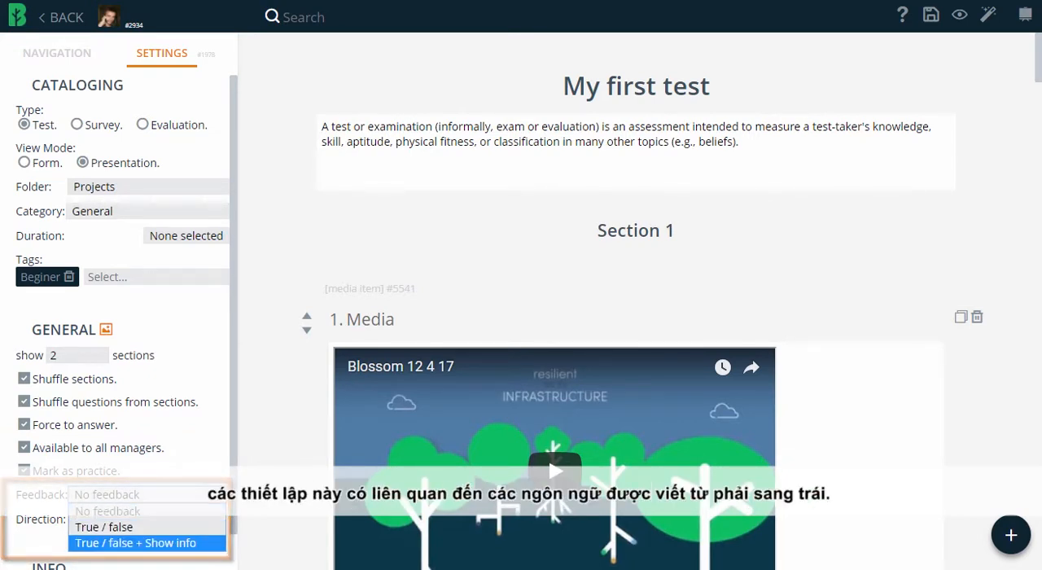
left_click(135, 543)
Try the Right to left text direction and return it to User settings
left_click(136, 519)
left_click(128, 566)
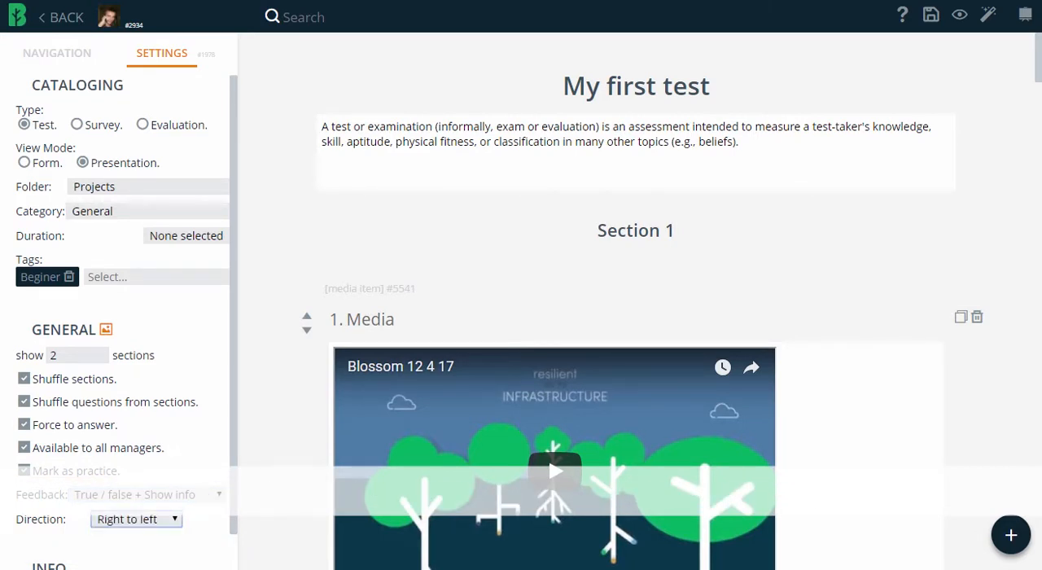
left_click(135, 519)
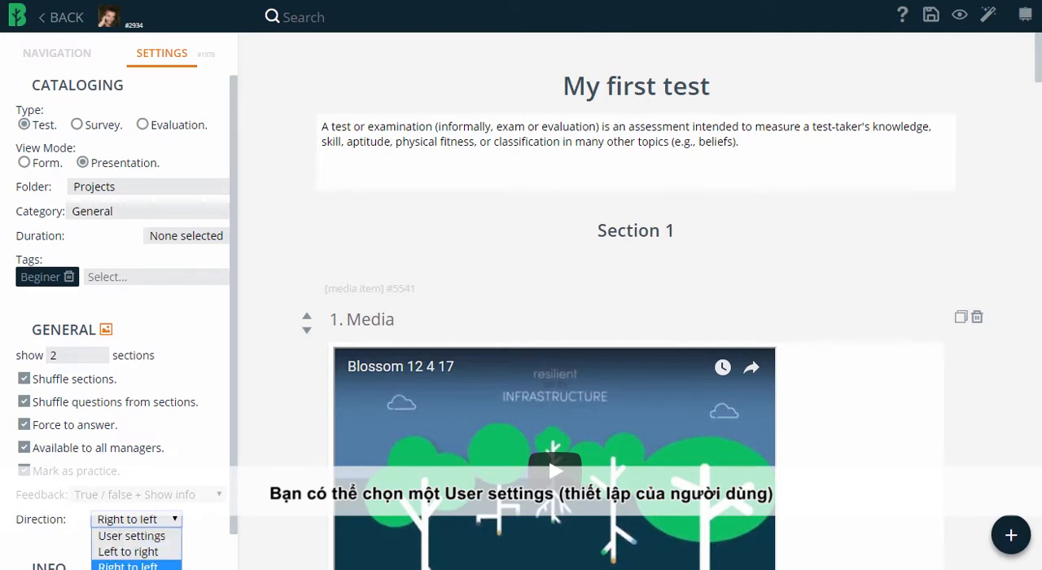
left_click(132, 534)
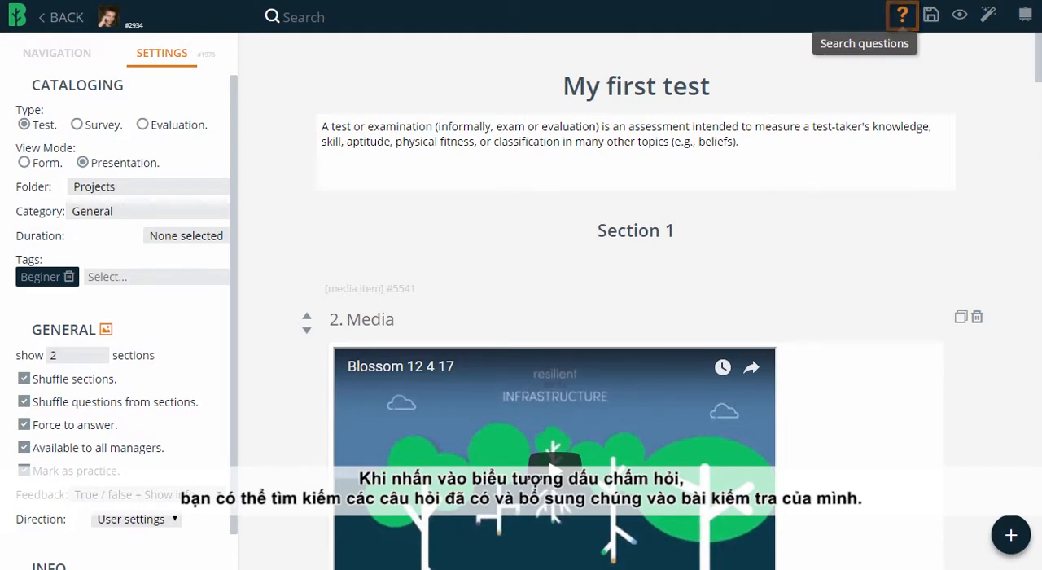
Search existing questions for "12" and add the single answer question about the capital of Myanmar to the test
left_click(902, 14)
type("12")
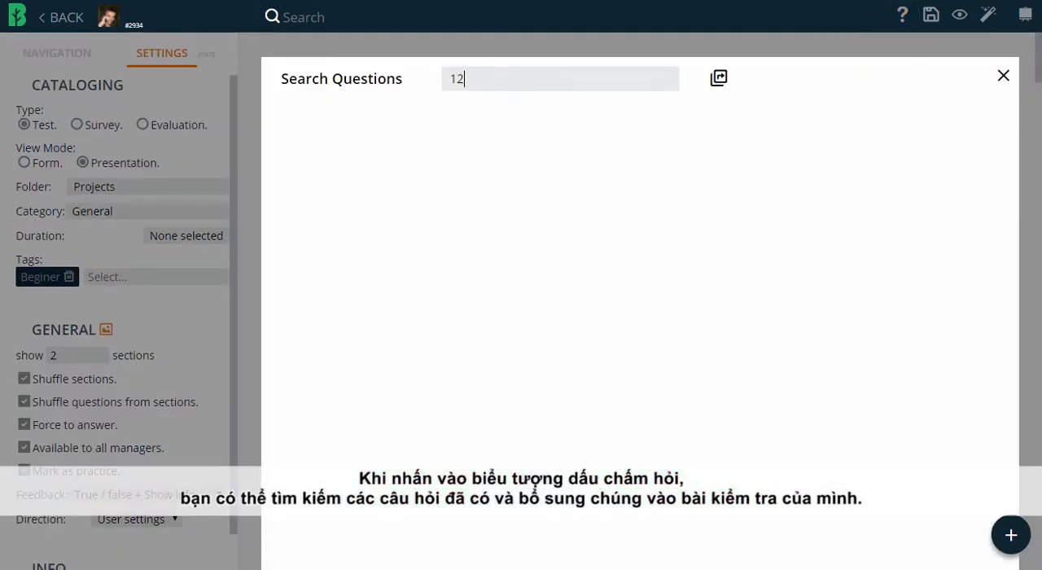
left_click(332, 167)
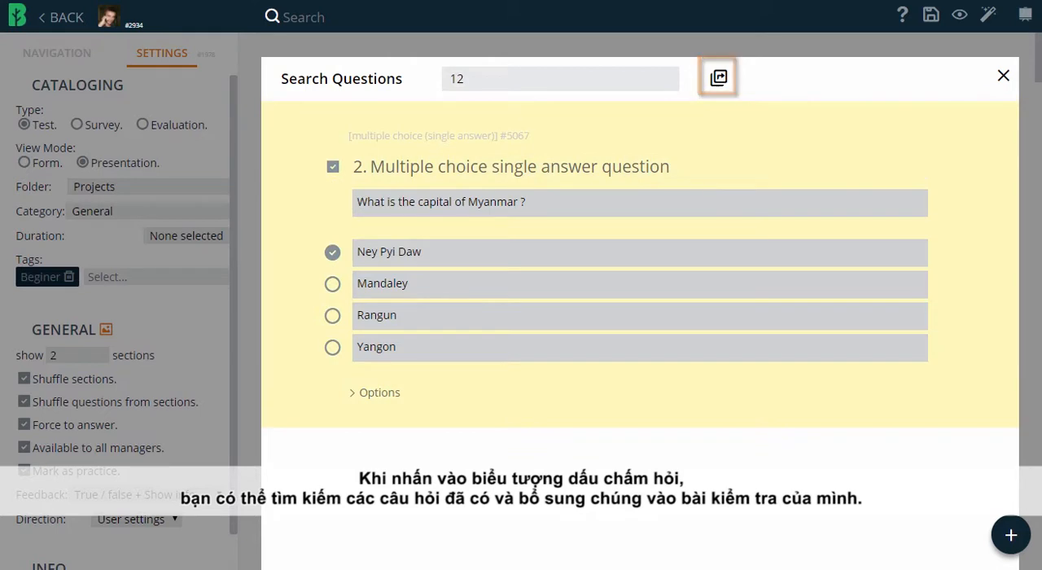
left_click(718, 78)
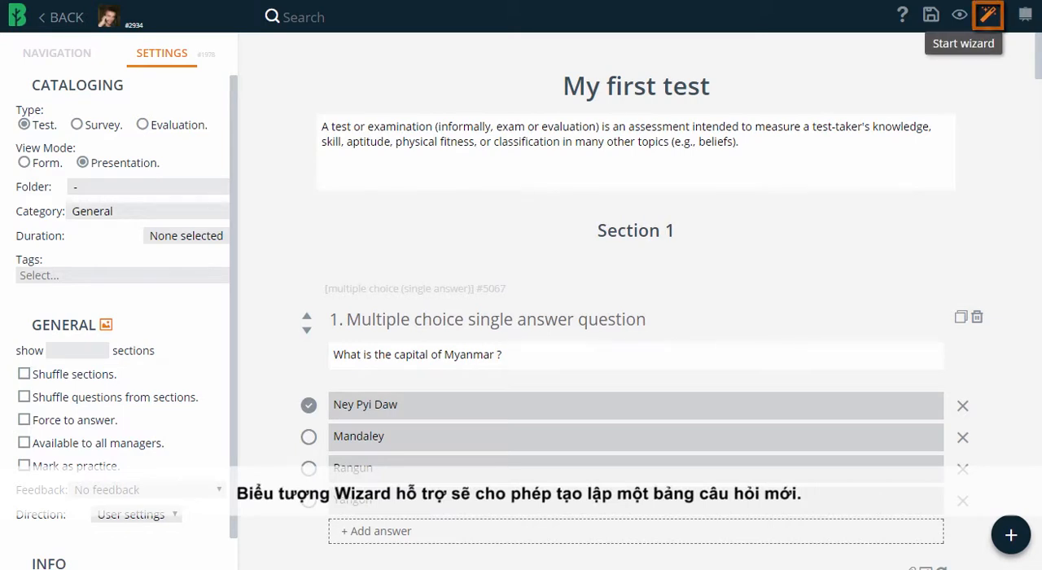
left_click(988, 15)
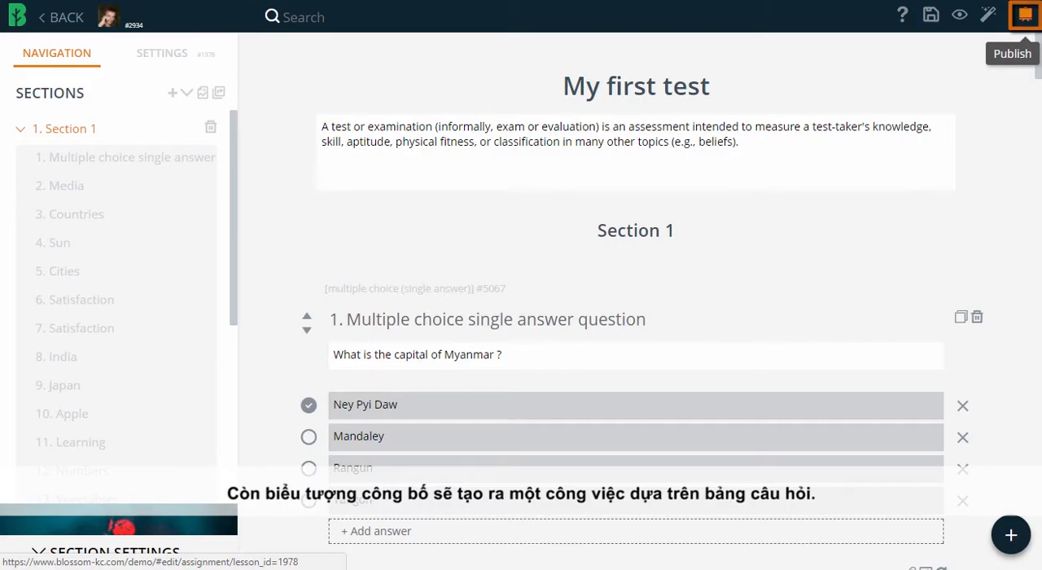
left_click(1024, 15)
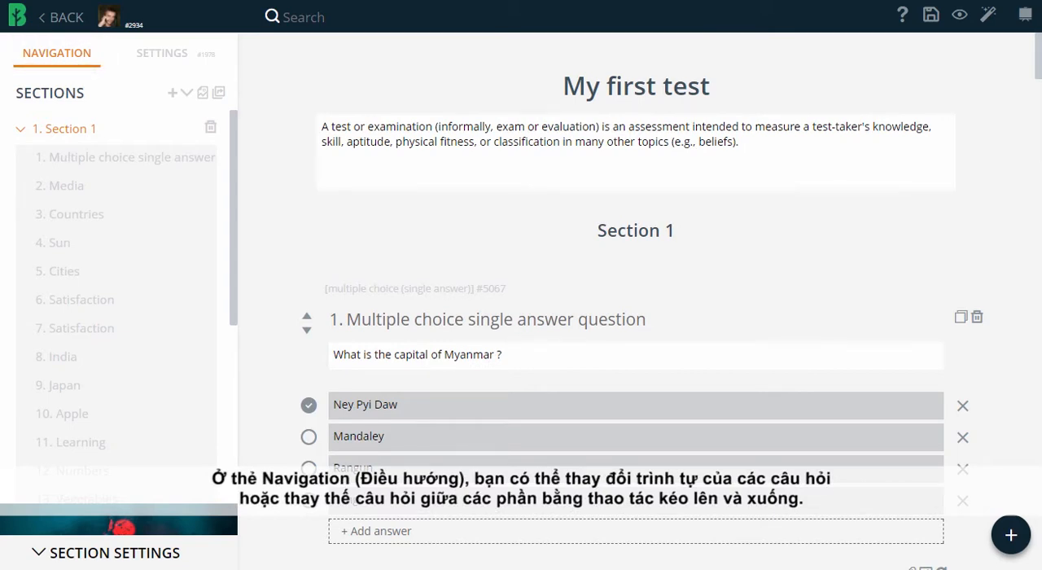
Move the Cities question out of its fifth place in Section 1
left_click_drag(208, 271, 209, 262)
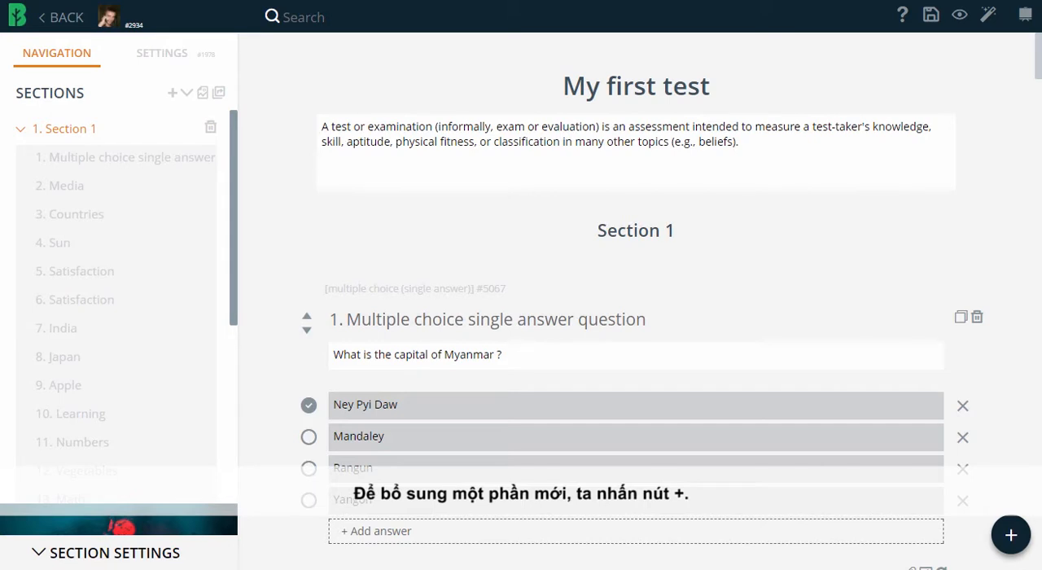
Add a section with the headline "New section" and move it up the section order to the place of section 05
left_click(172, 92)
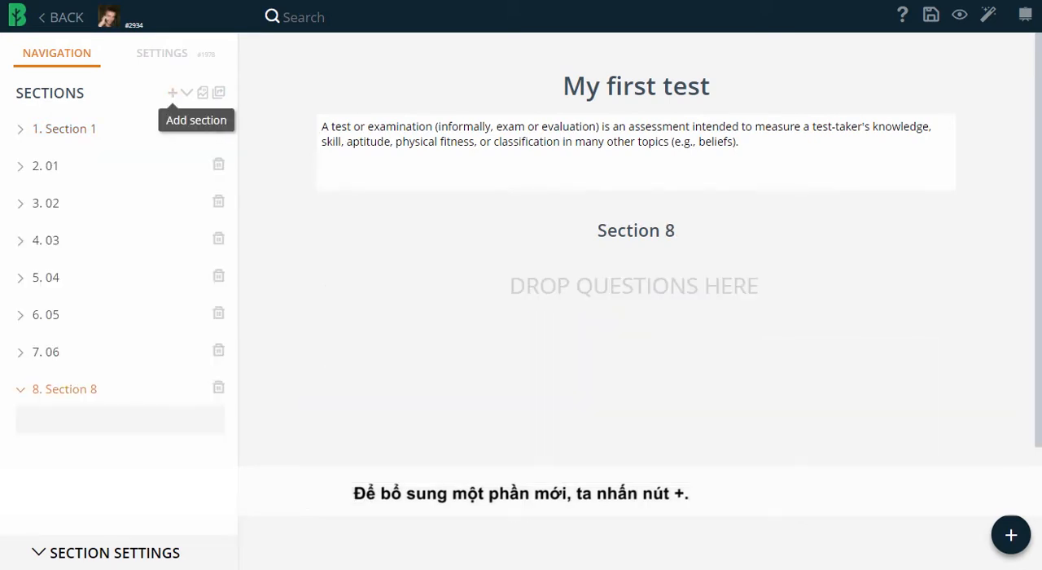
type("New section")
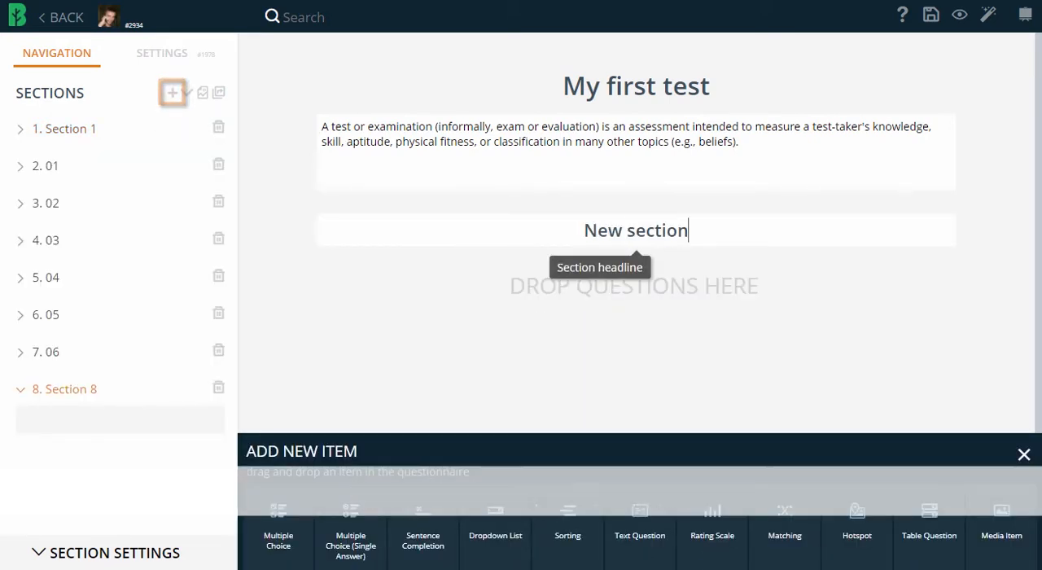
key("Return")
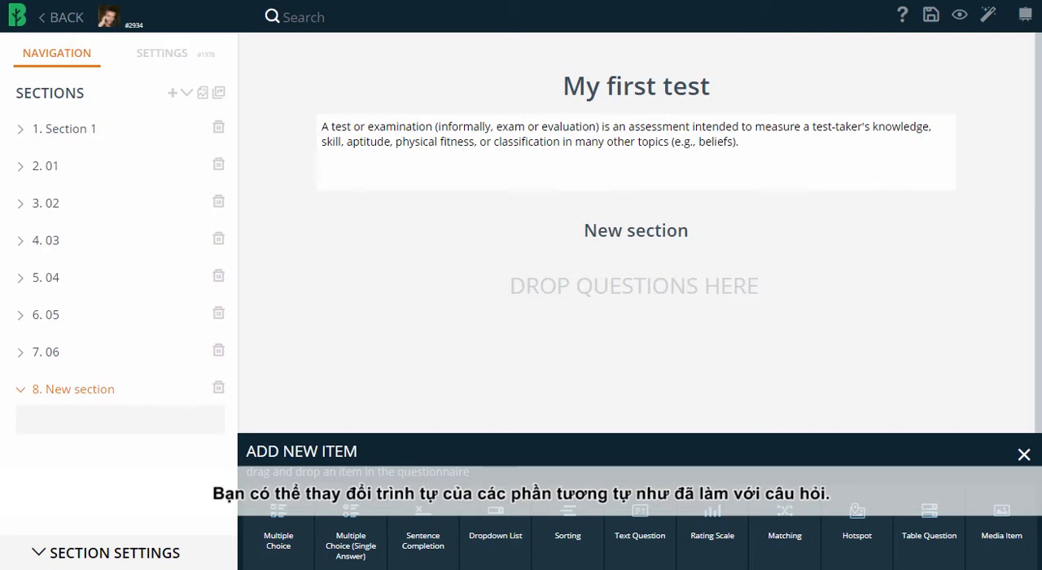
left_click_drag(203, 388, 203, 311)
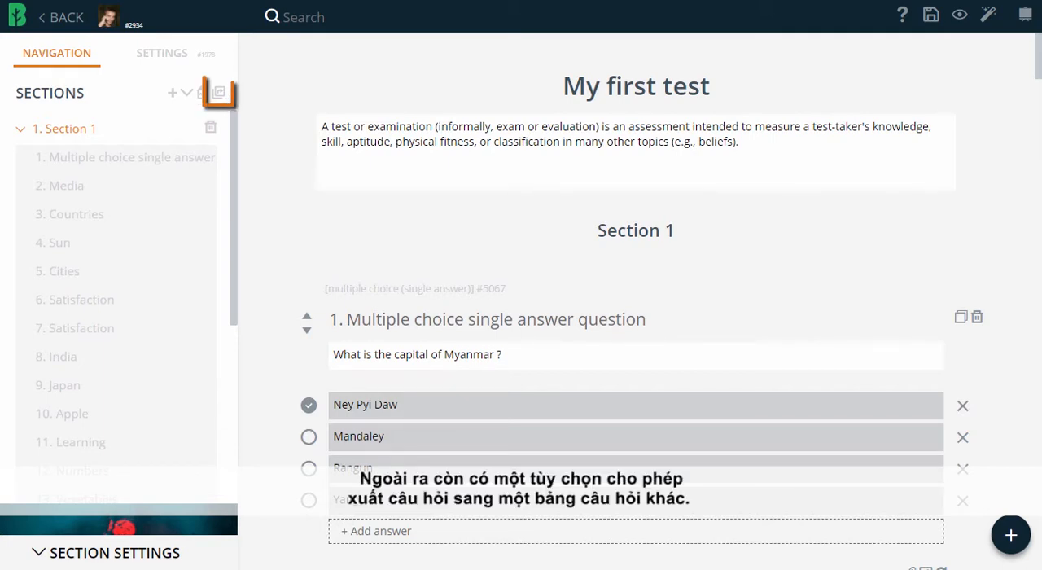
Export a copy of the multiple choice single answer question to the Intro section of the New editor Lesson questionnaire
left_click(218, 92)
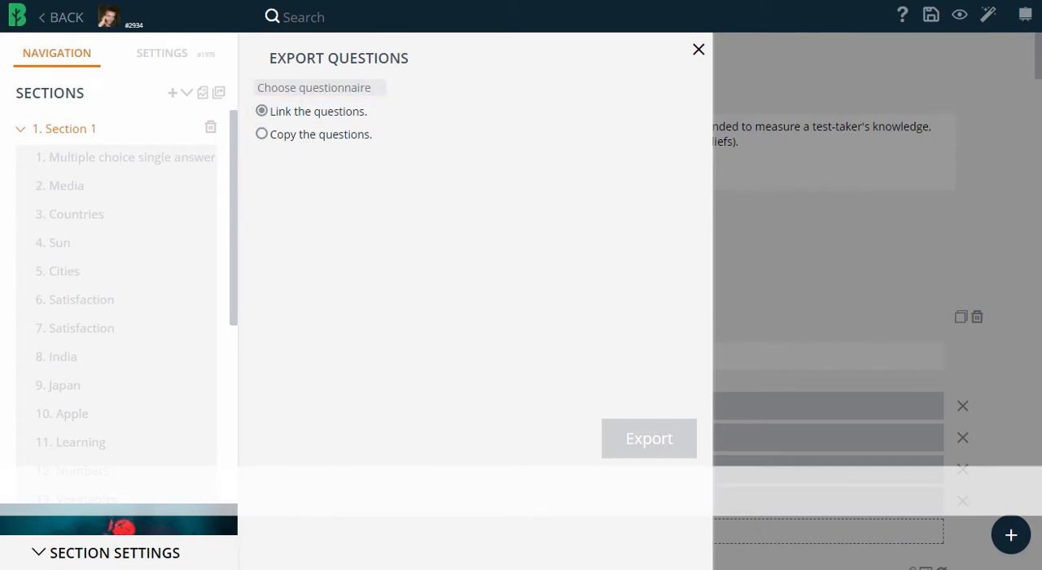
left_click(262, 134)
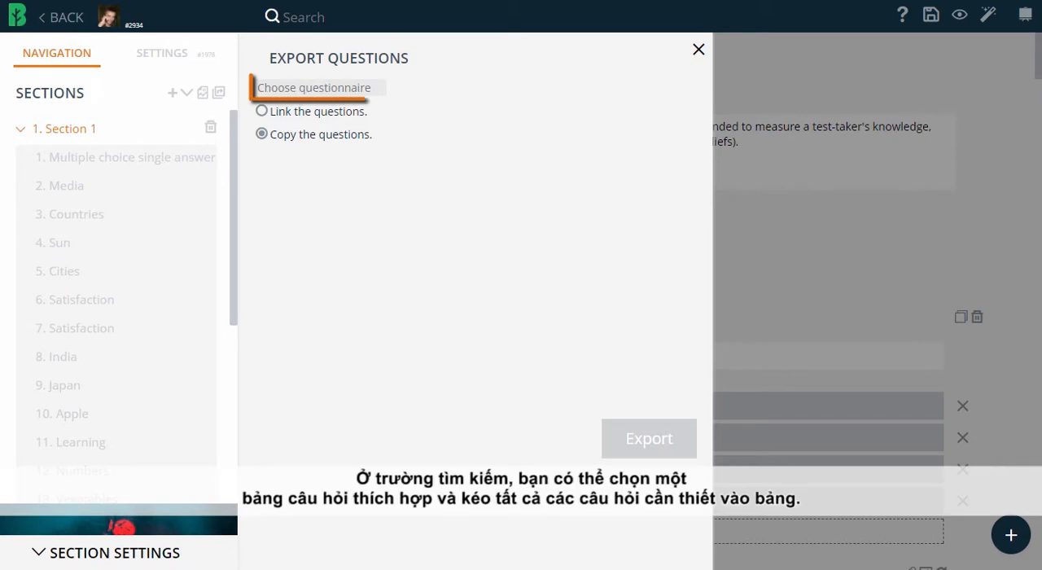
left_click(319, 88)
type("new")
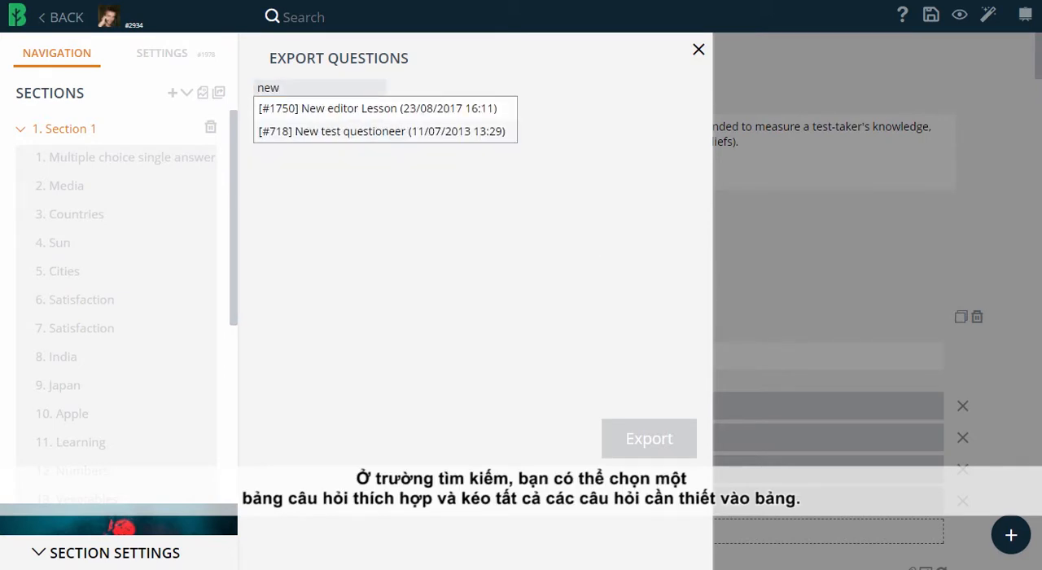
left_click(378, 108)
left_click_drag(208, 158, 437, 226)
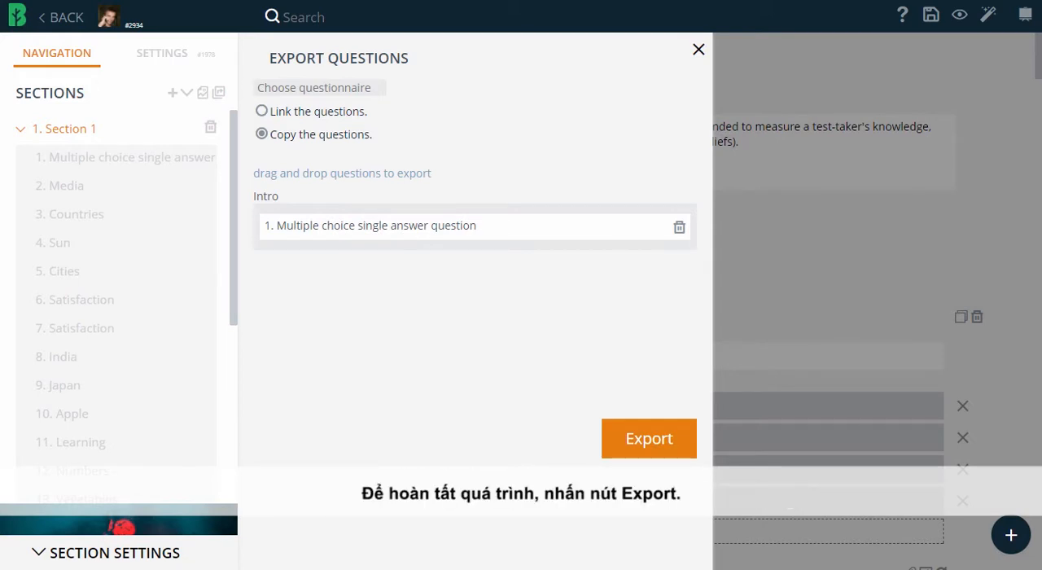
left_click(648, 438)
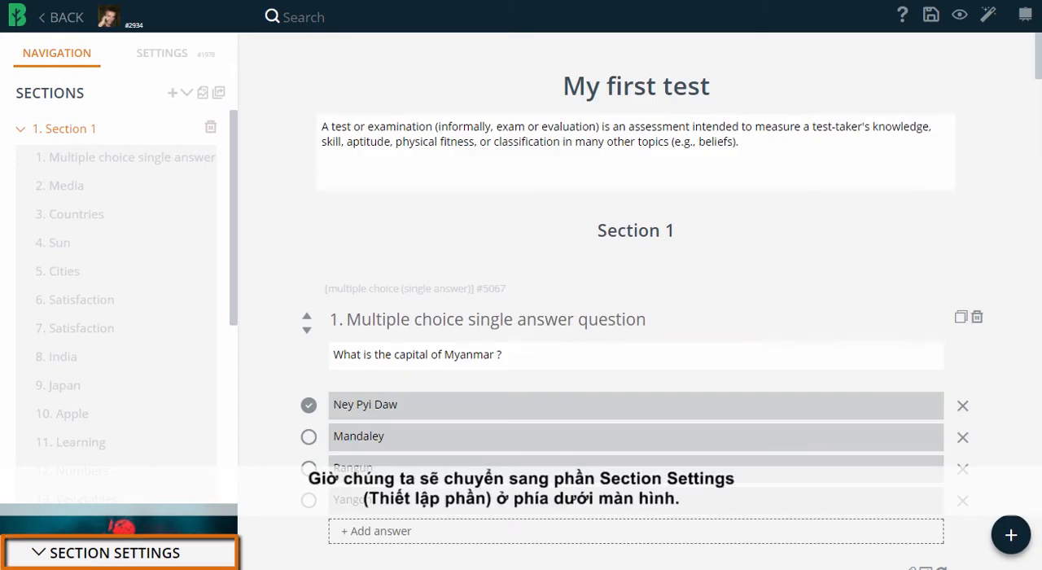
In the settings of Section 1, change the headline to "Countries", shuffle its questions and show 2 of them
left_click(114, 553)
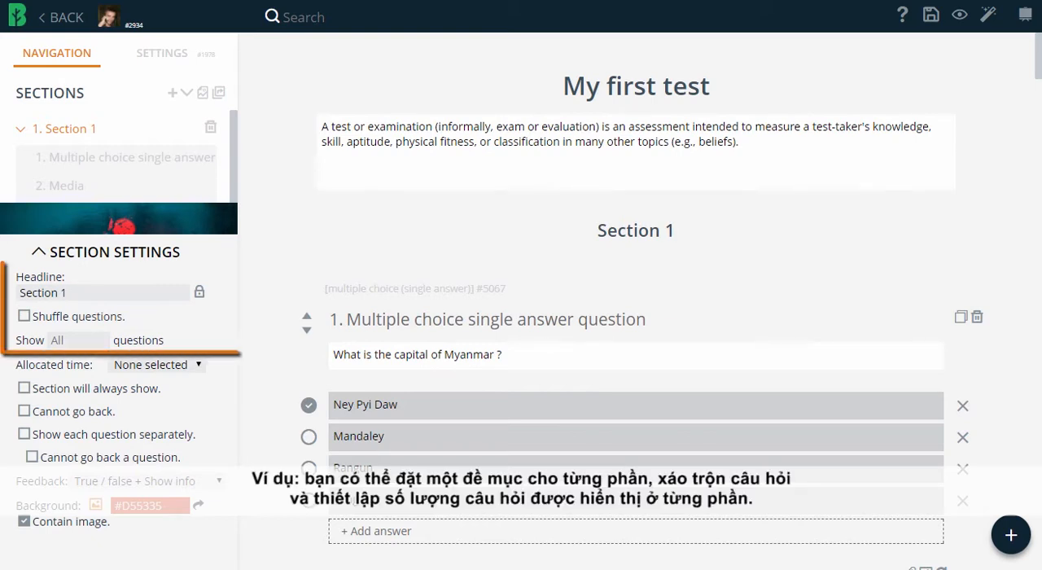
left_click(67, 293)
key("ctrl+a")
type("Countries")
key("Return")
left_click(25, 315)
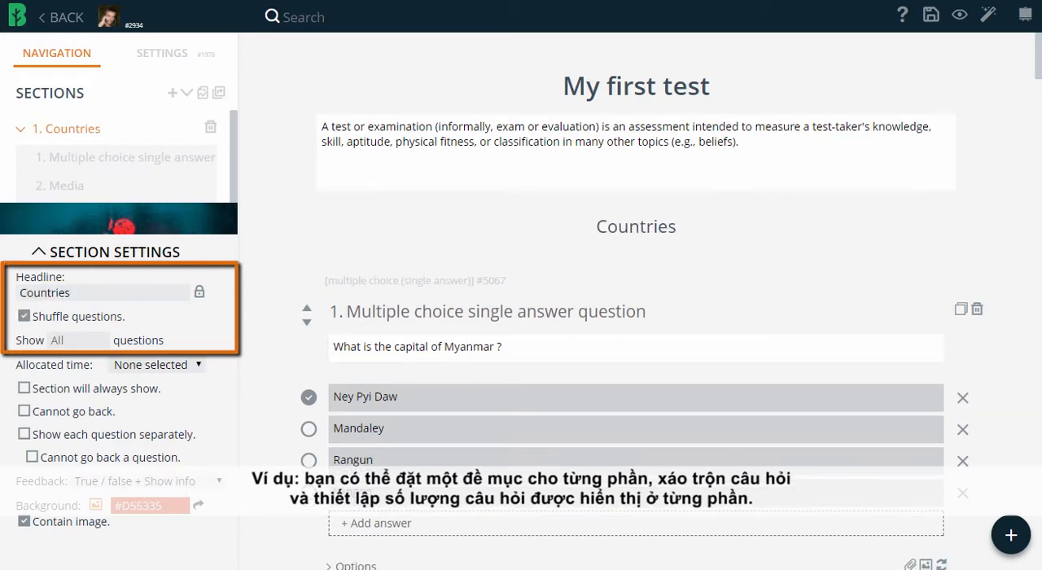
left_click(75, 341)
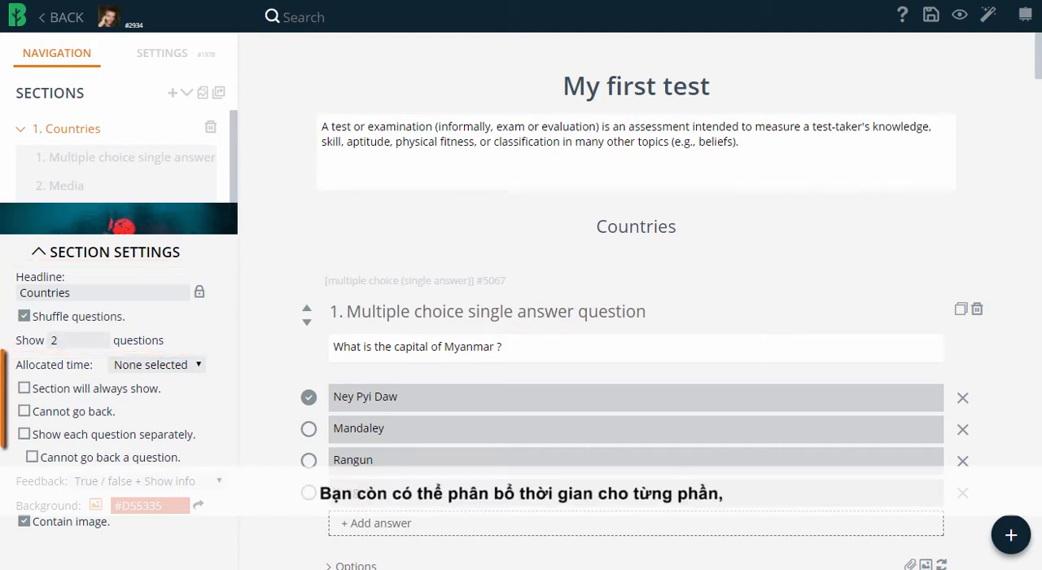
Allocate 5 minutes to the Countries section, always show it, show each question separately, and block going back to previous sections and questions
left_click(157, 365)
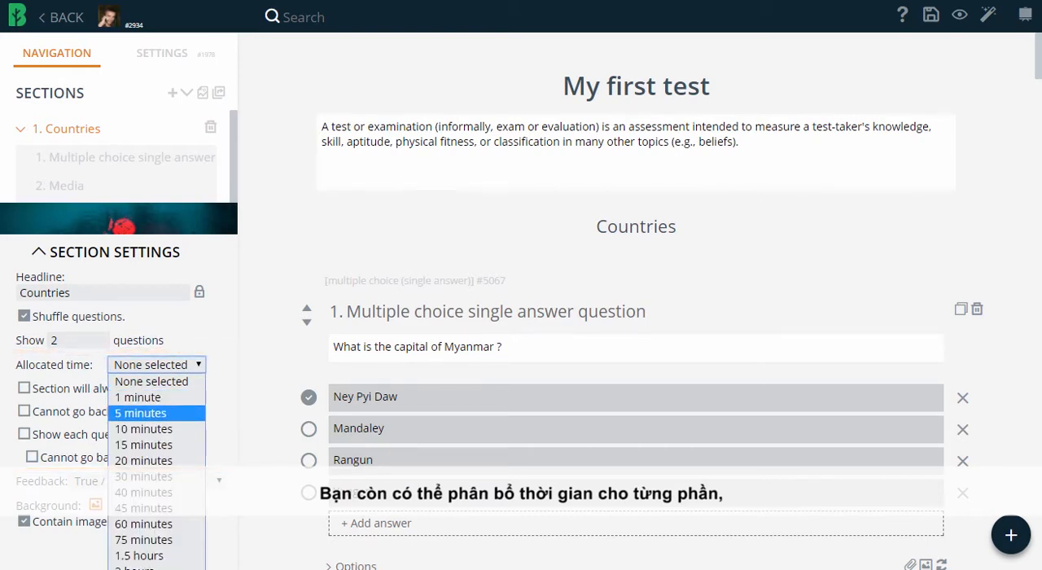
left_click(140, 413)
left_click(24, 388)
left_click(25, 434)
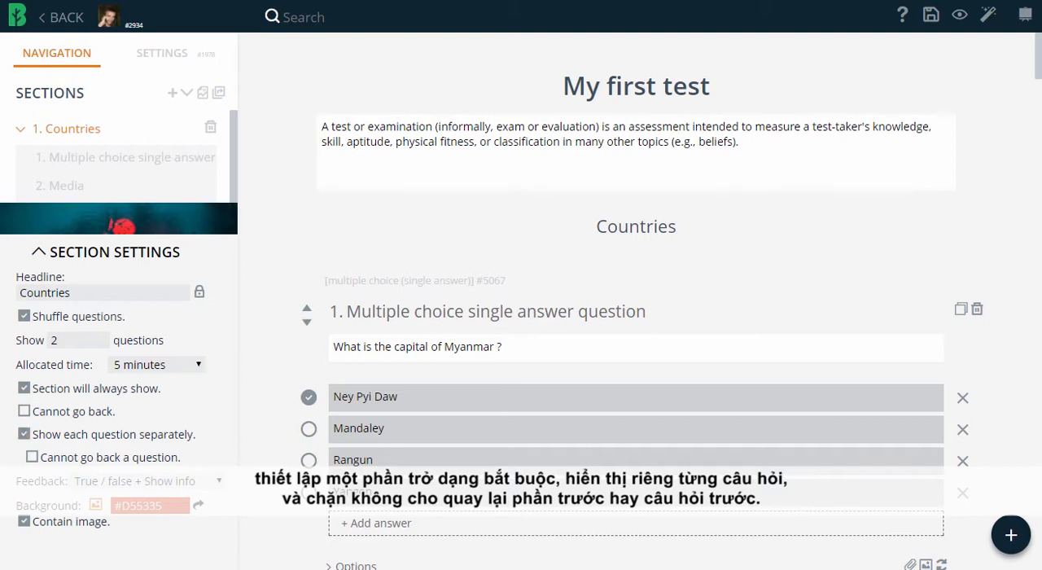
left_click(25, 411)
left_click(32, 457)
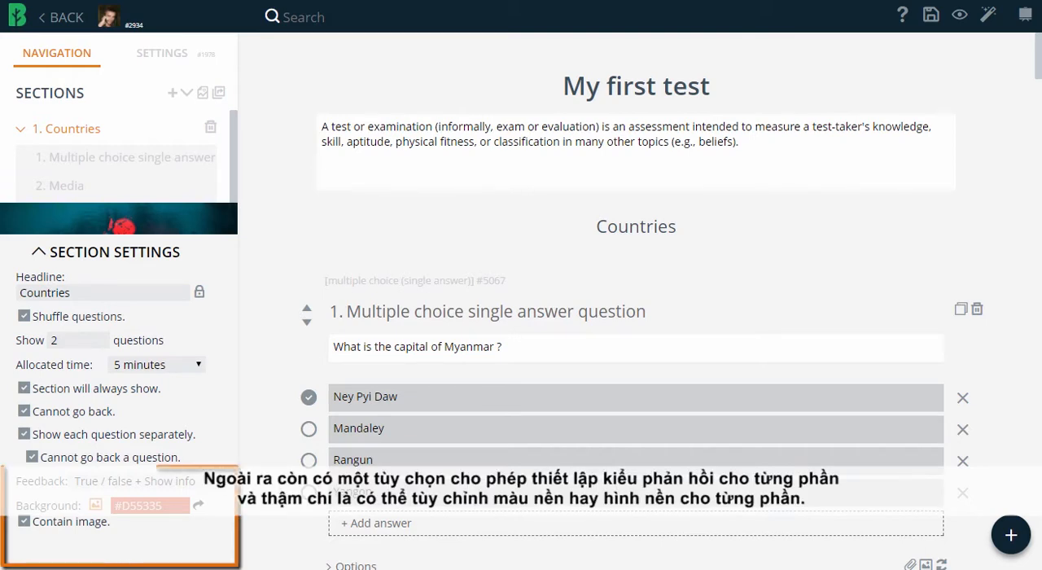
Set the Countries section's feedback to True / false and pick a different hue for its background colour
left_click(134, 481)
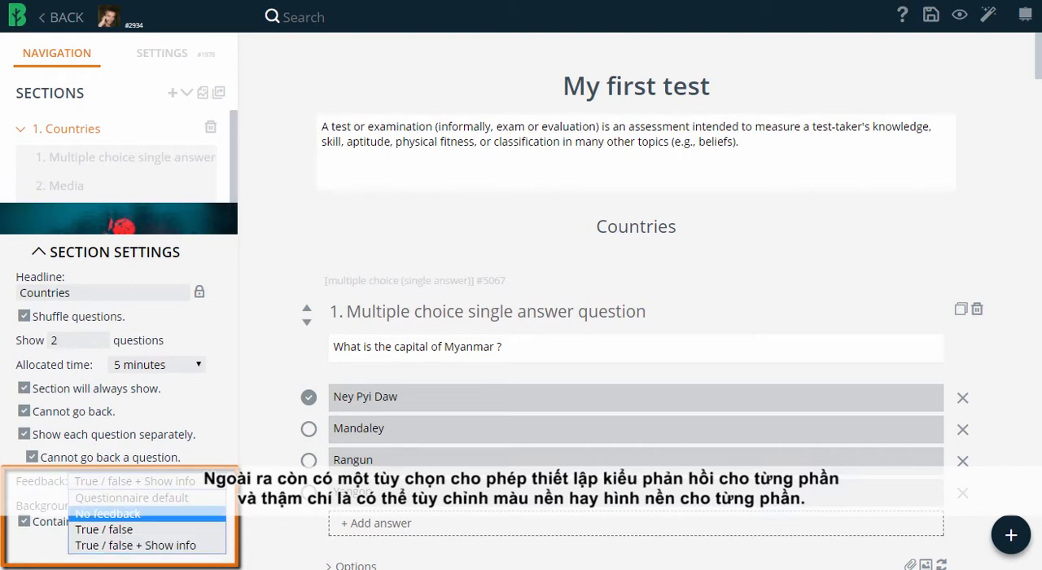
left_click(134, 530)
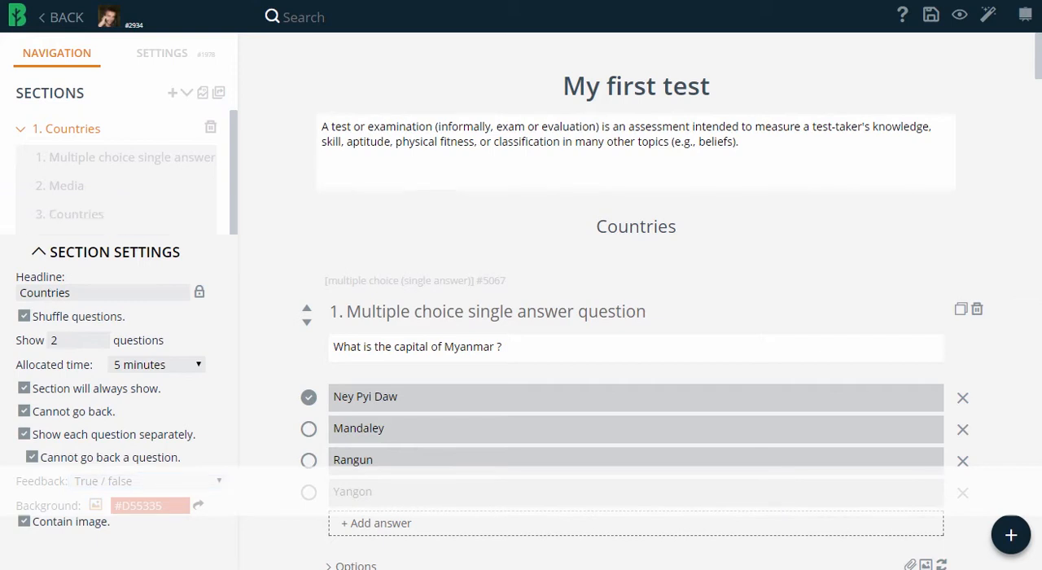
left_click(150, 506)
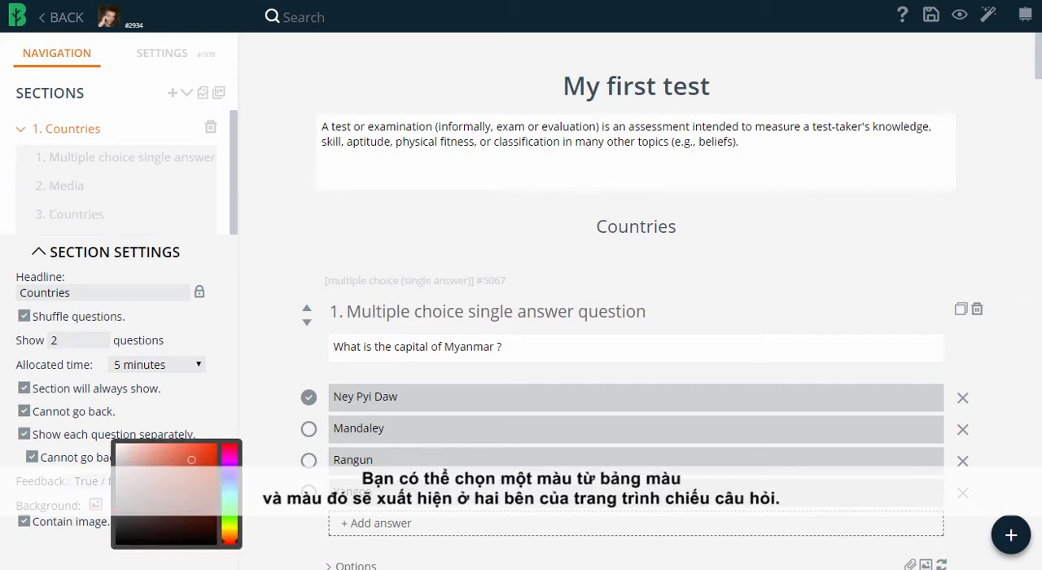
left_click(229, 529)
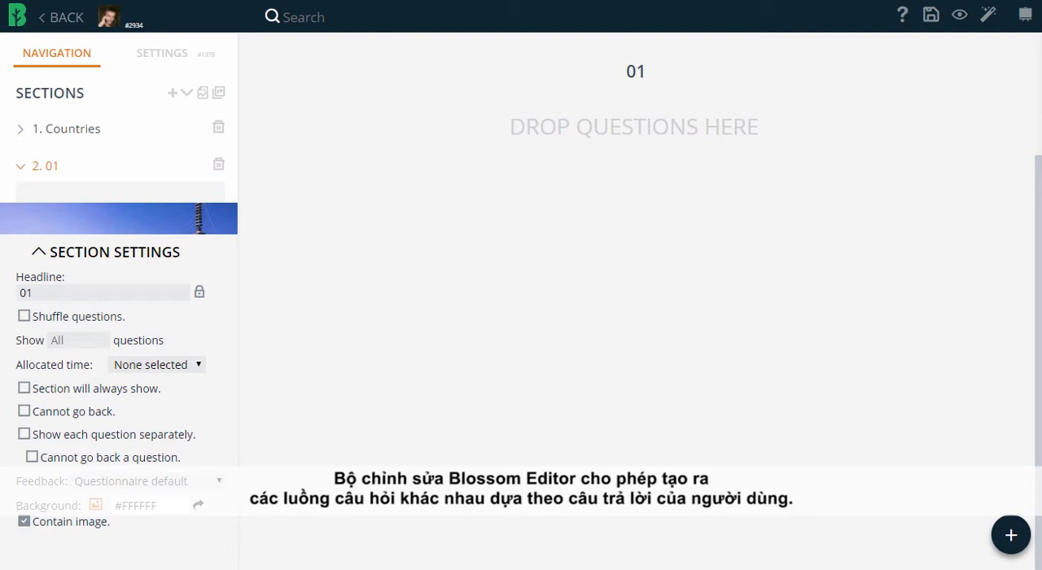
Lock section 01 with a condition on question [#5531] Vegetables, with Tomato as the answer that unlocks the section
left_click(198, 292)
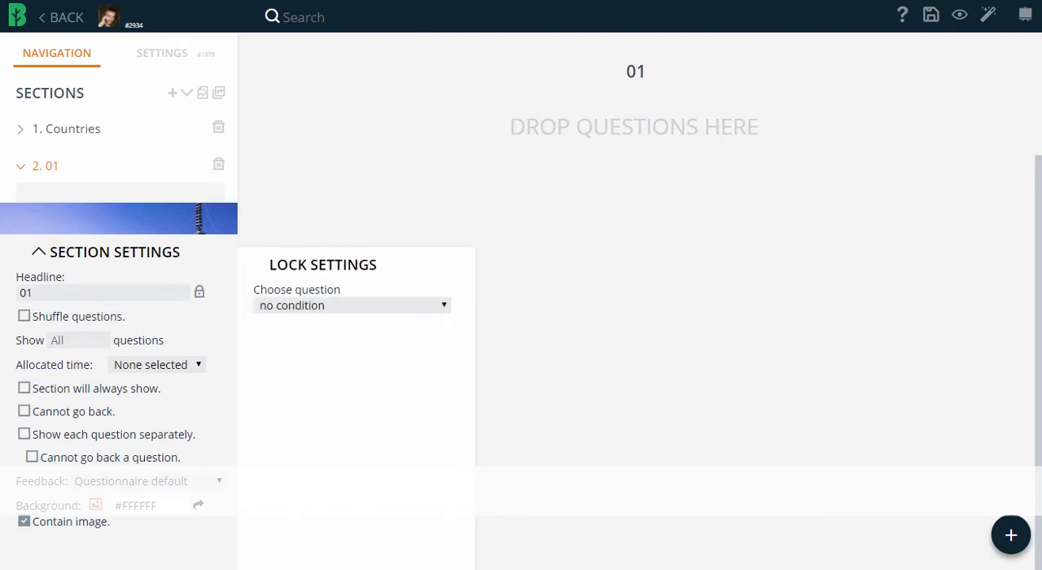
left_click(352, 305)
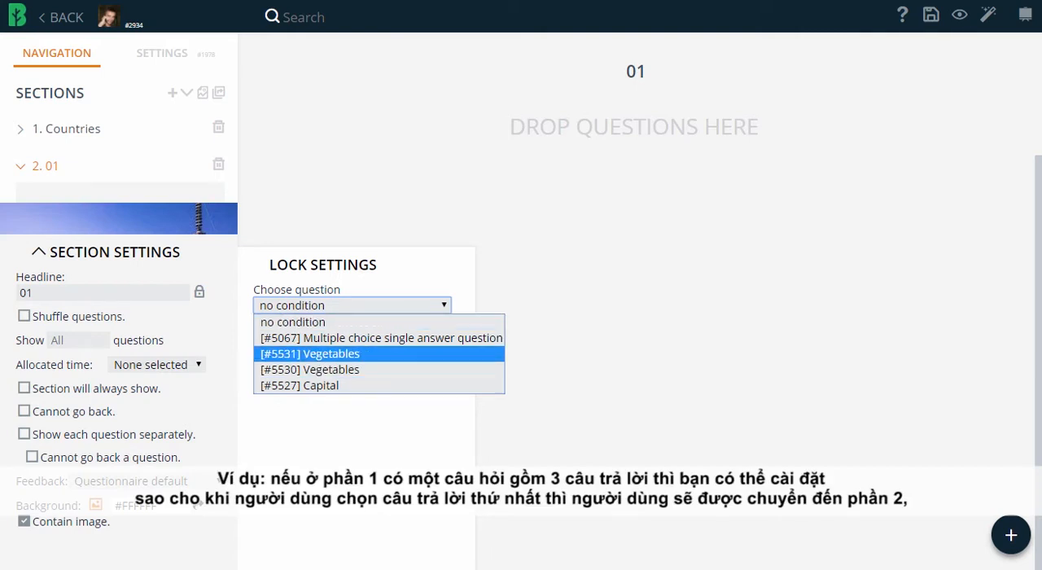
left_click(326, 354)
left_click(285, 337)
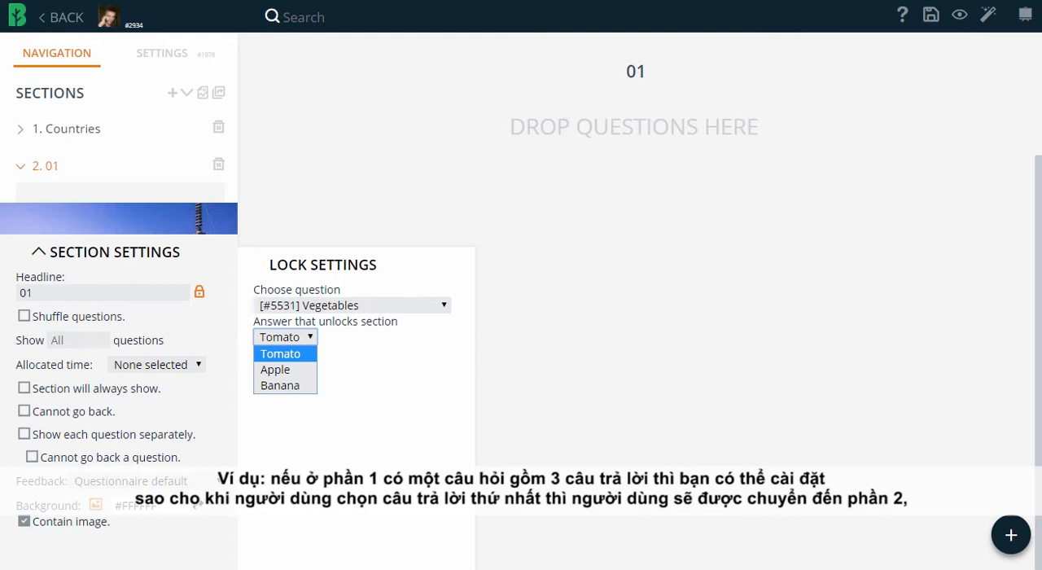
left_click(282, 353)
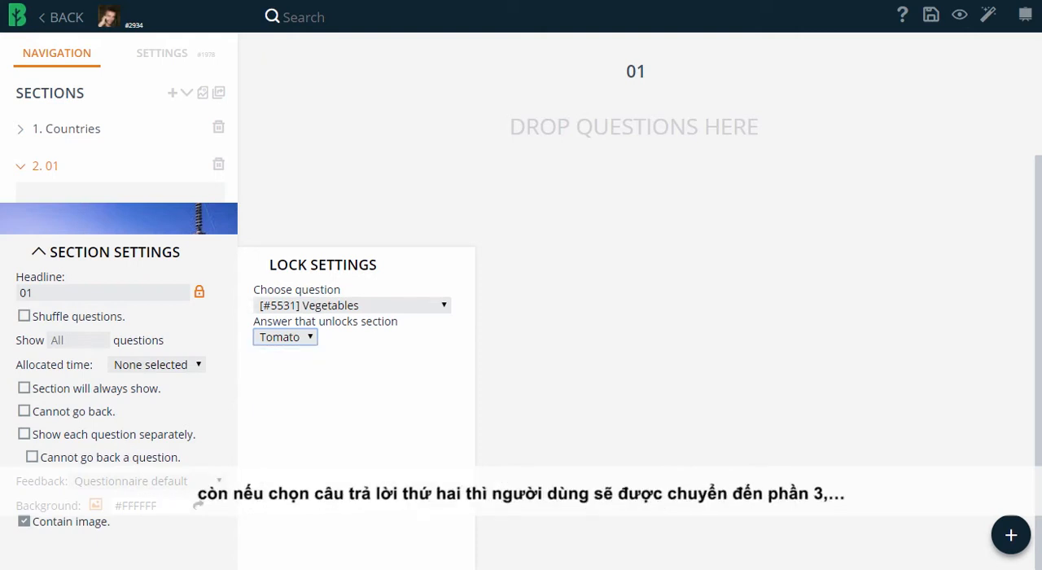